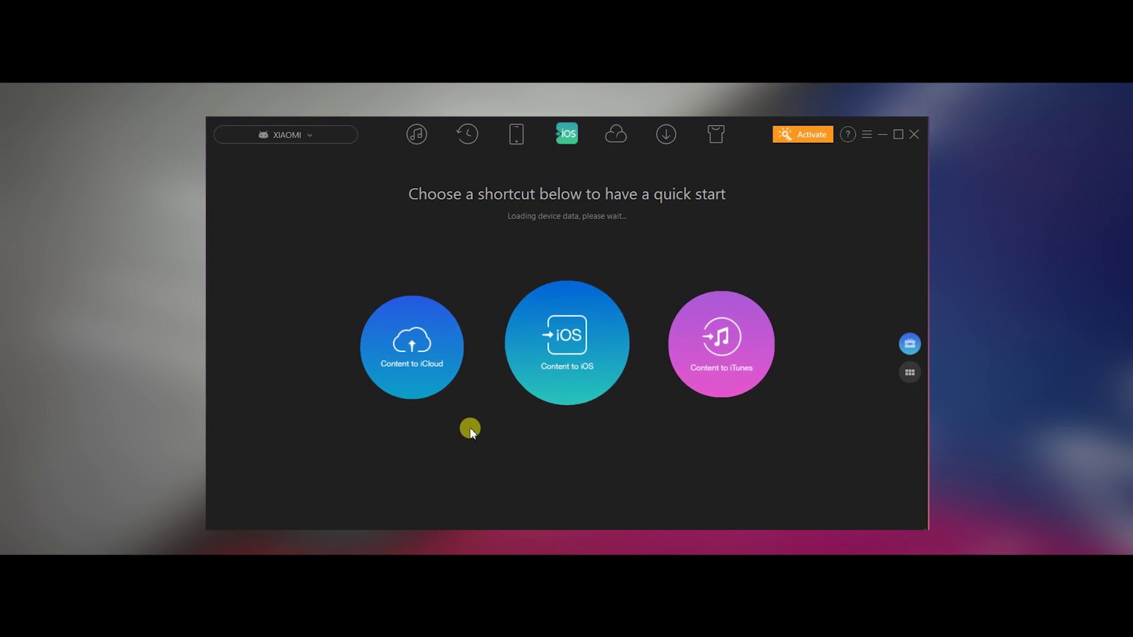
Try the Content to iOS move, ending on the Backup Manager welcome page with no device connected.
left_click(557, 329)
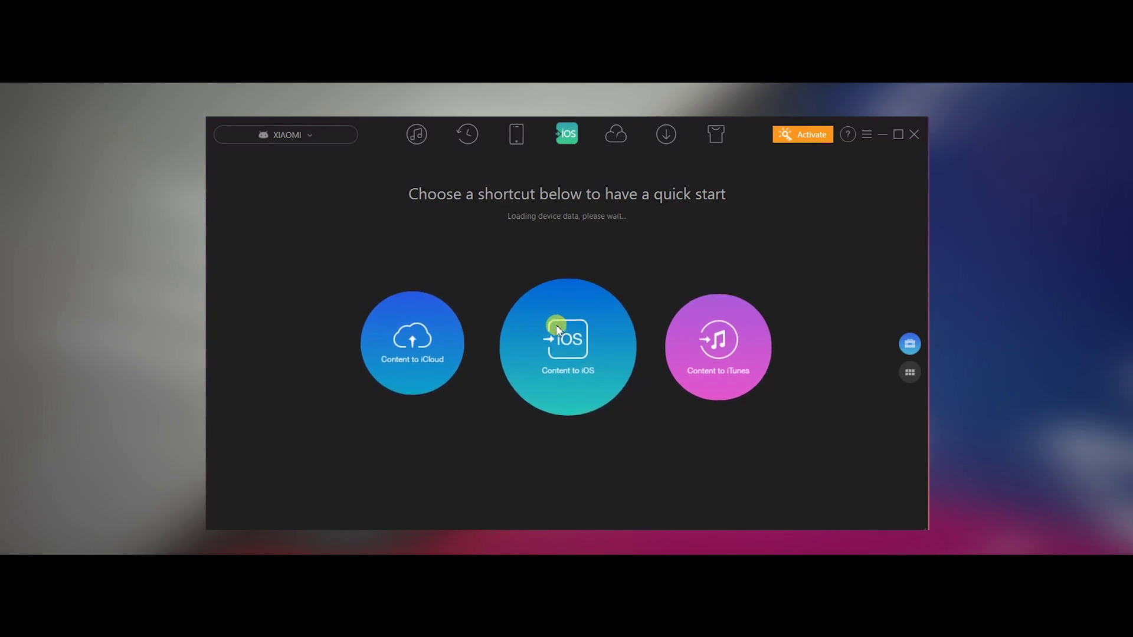
left_click(572, 137)
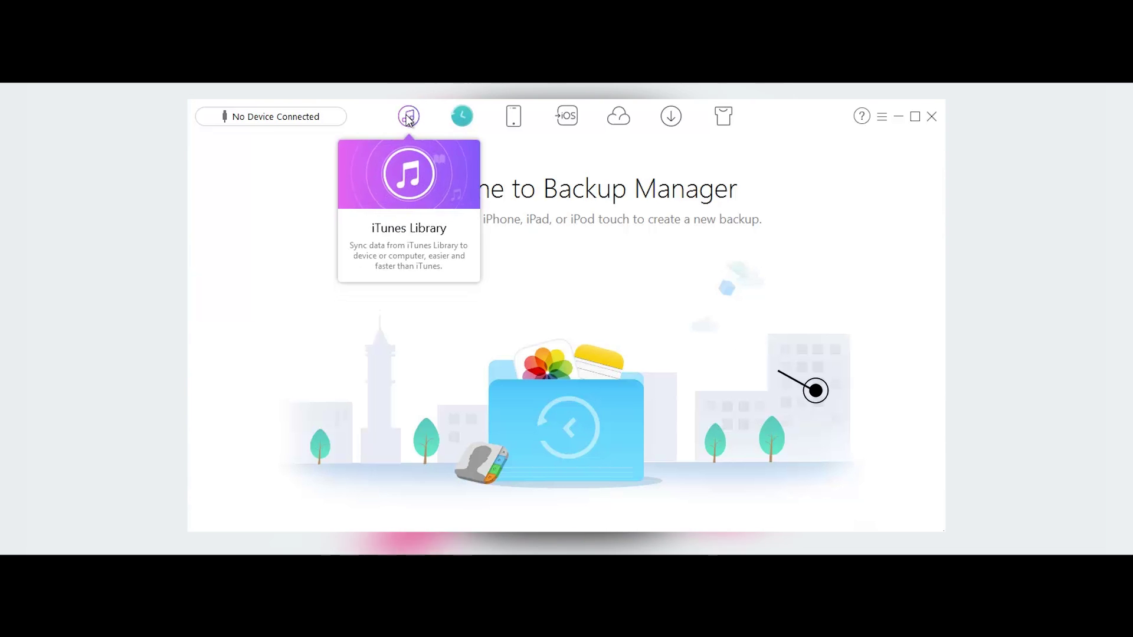
Tour the six toolbar tools from iTunes Library to Media Downloader, then apply the Space Black theme.
left_click(408, 117)
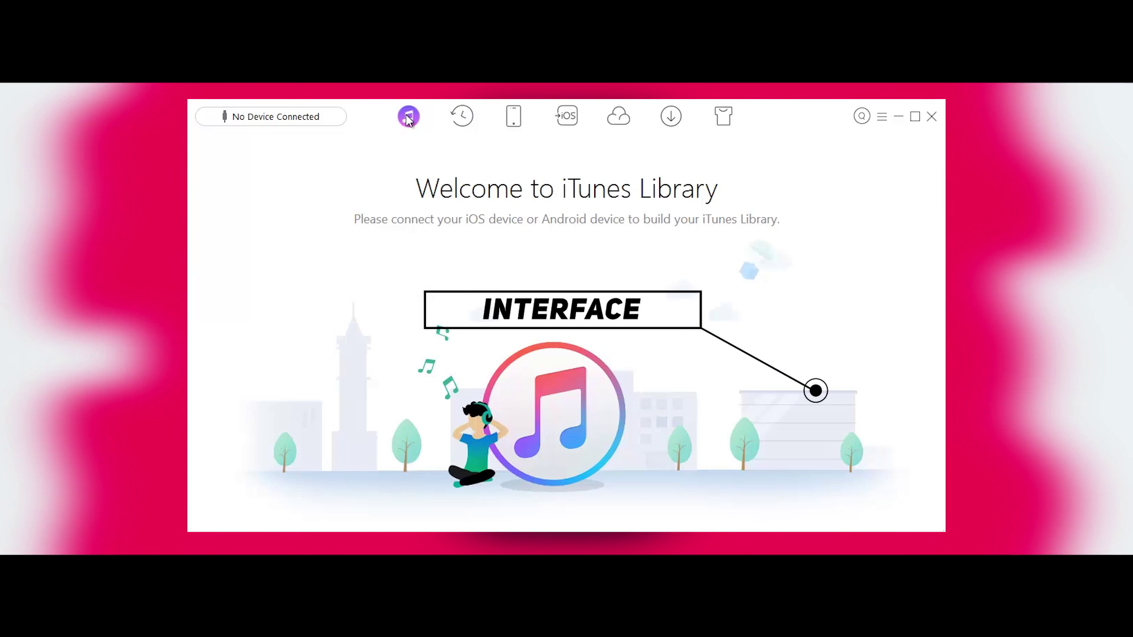
left_click(466, 118)
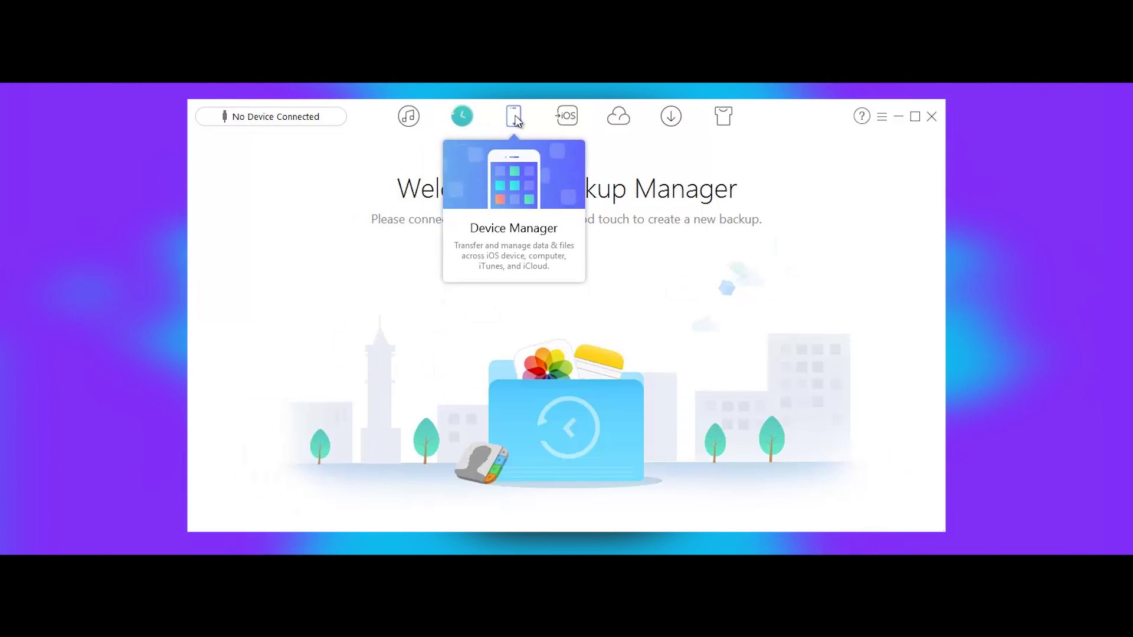
left_click(516, 121)
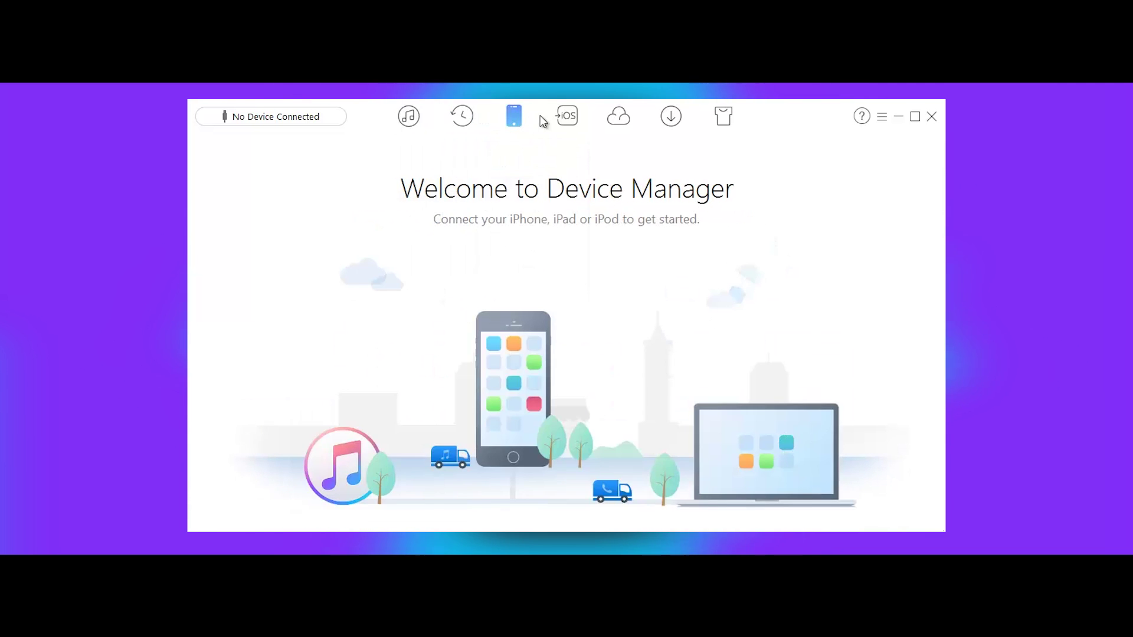
left_click(571, 121)
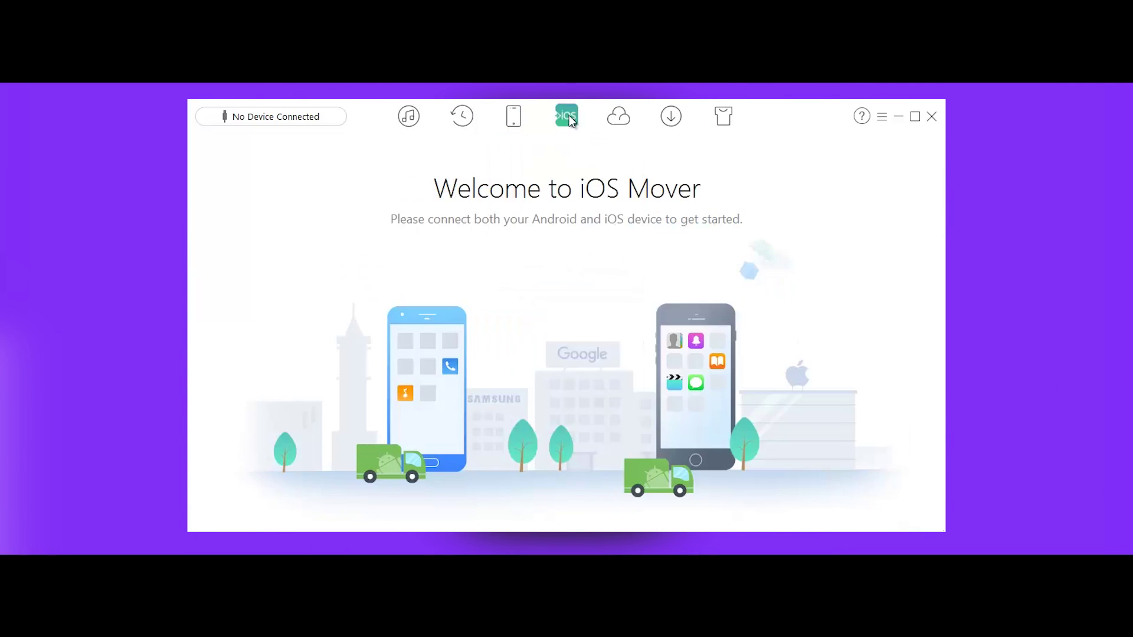
left_click(622, 125)
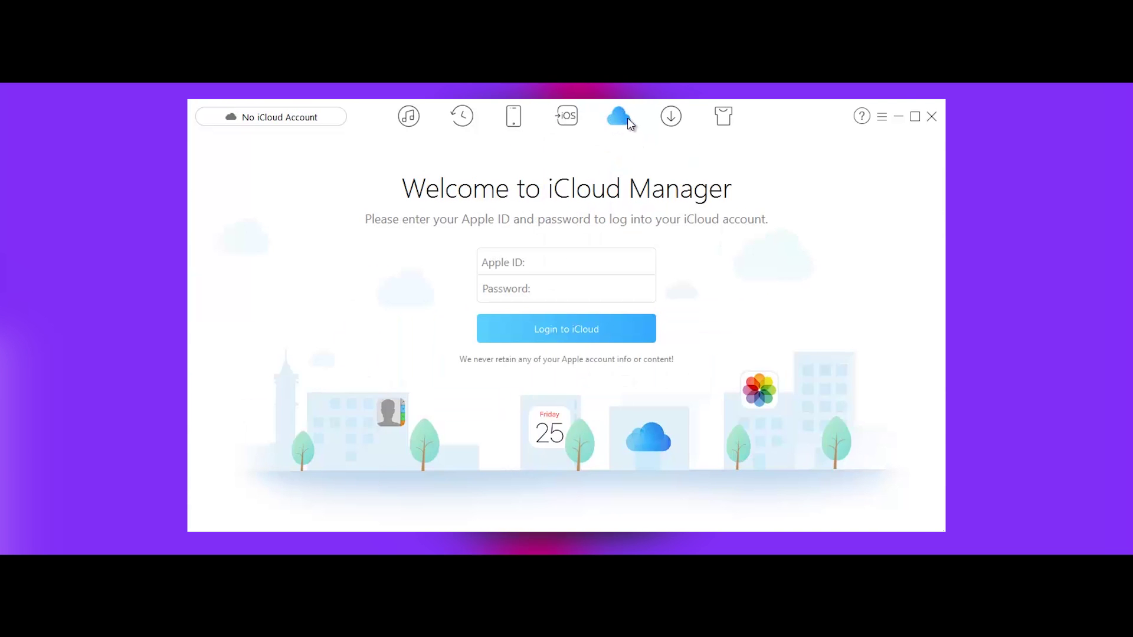
left_click(679, 122)
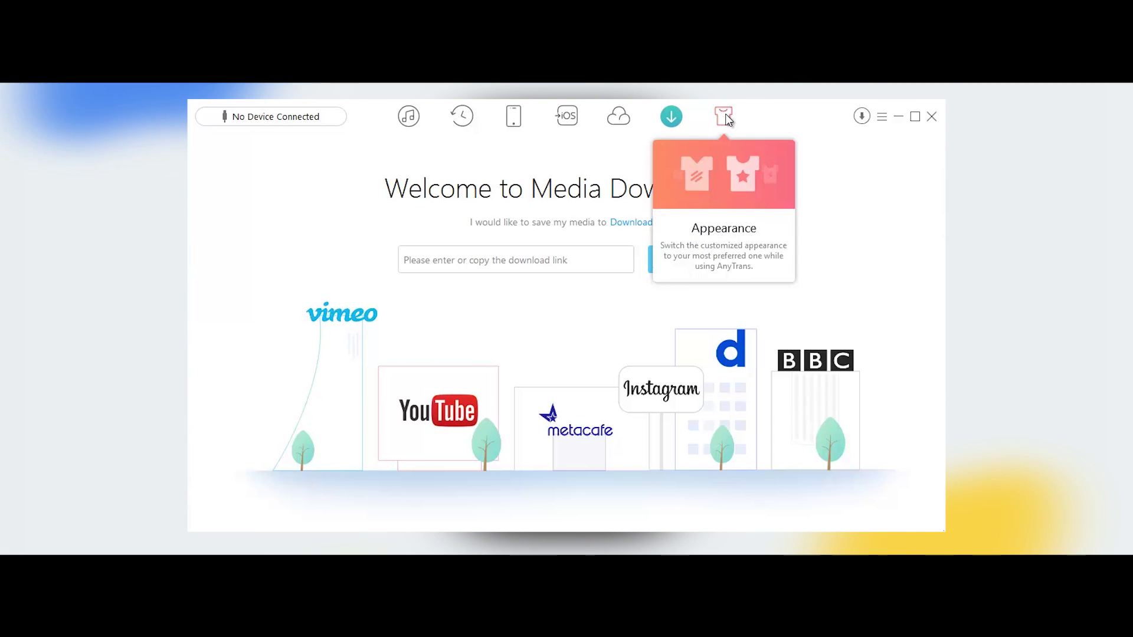
left_click(725, 114)
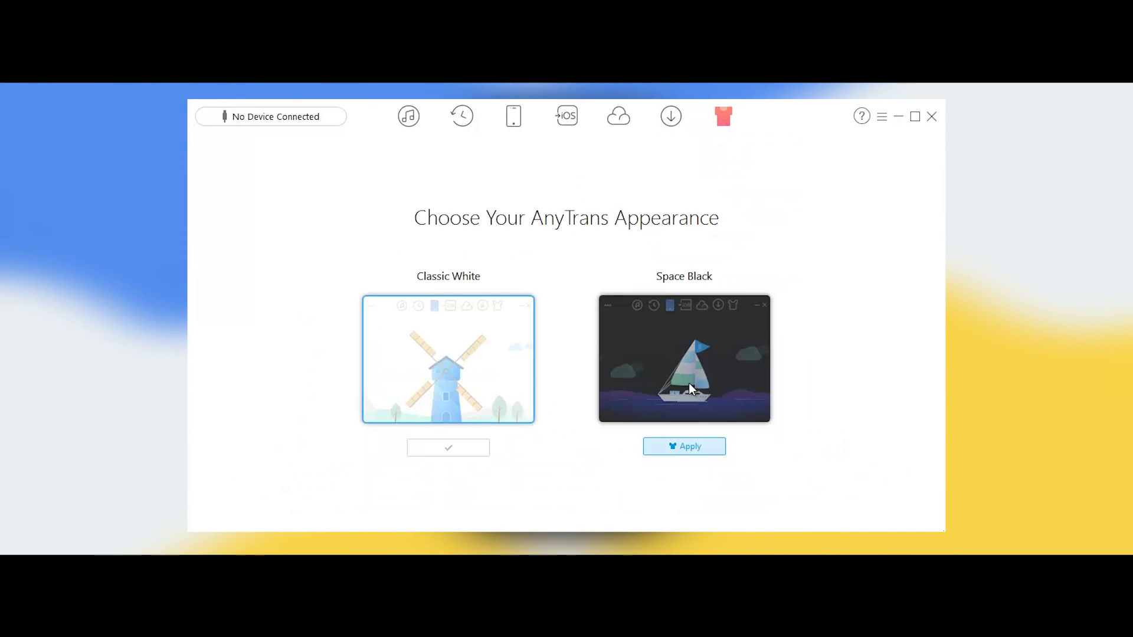
left_click(691, 449)
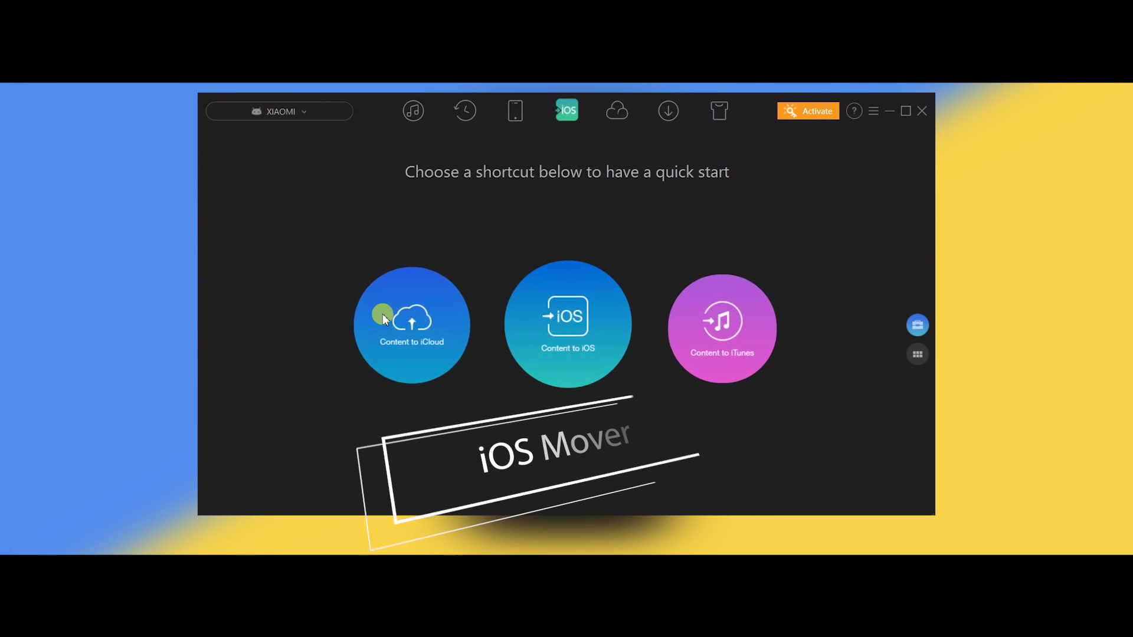
Start a Content to iOS move from the Xiaomi phone and confirm the iPhone as target.
left_click(571, 350)
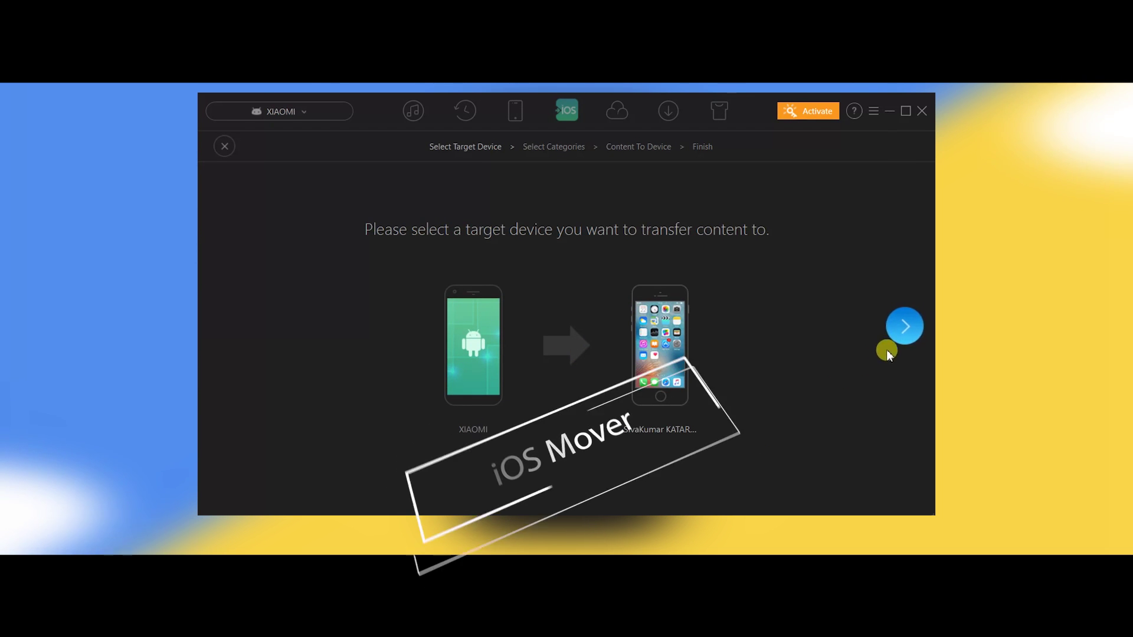
left_click(907, 324)
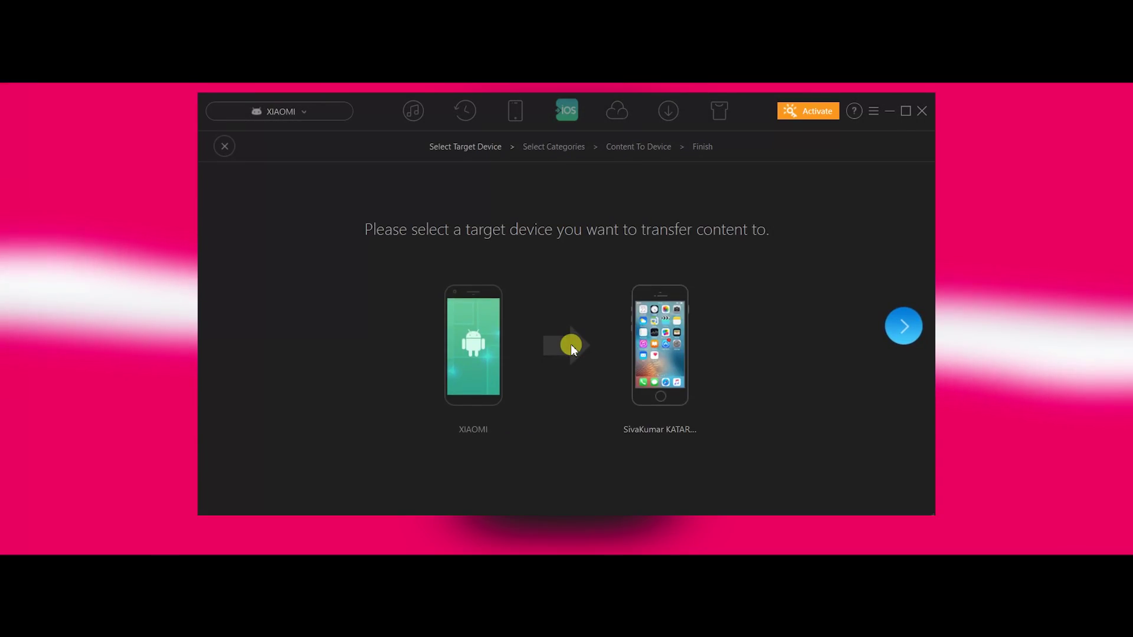
Untick Music, Movies, Contacts, Messages and Call Log, keeping Photo Library, and start the transfer.
left_click(903, 327)
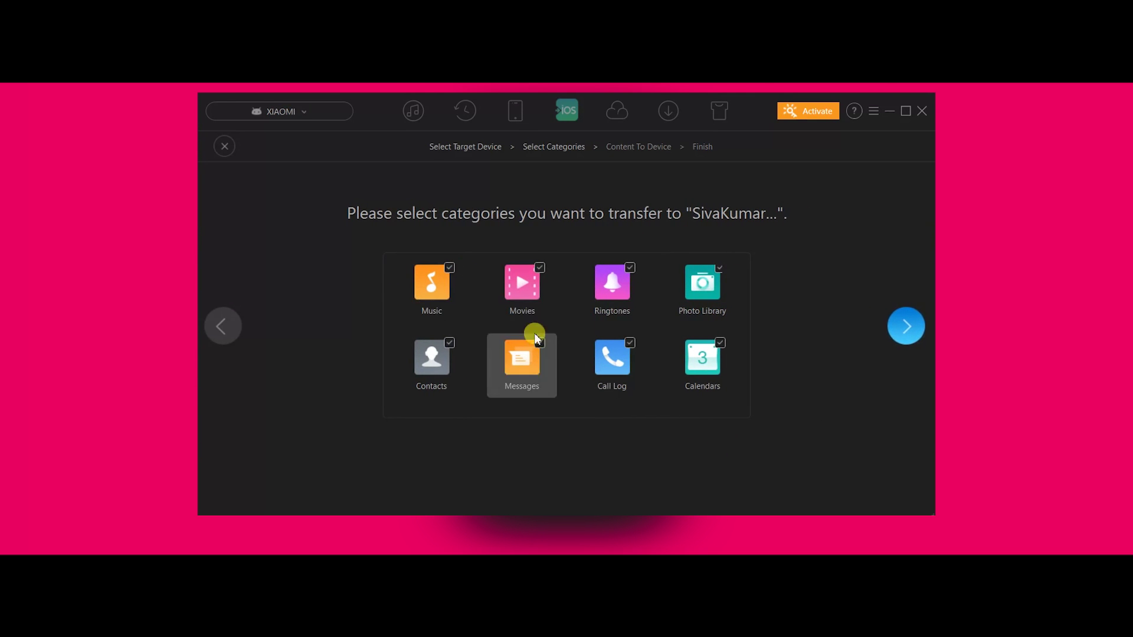
left_click(522, 284)
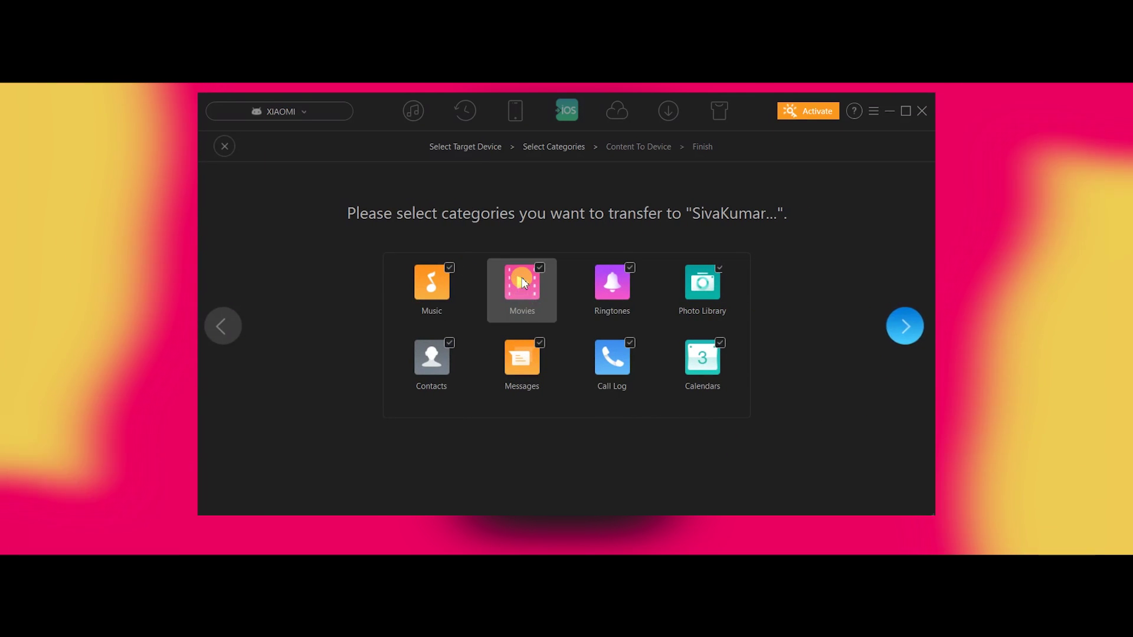
left_click(432, 284)
left_click(439, 370)
left_click(531, 365)
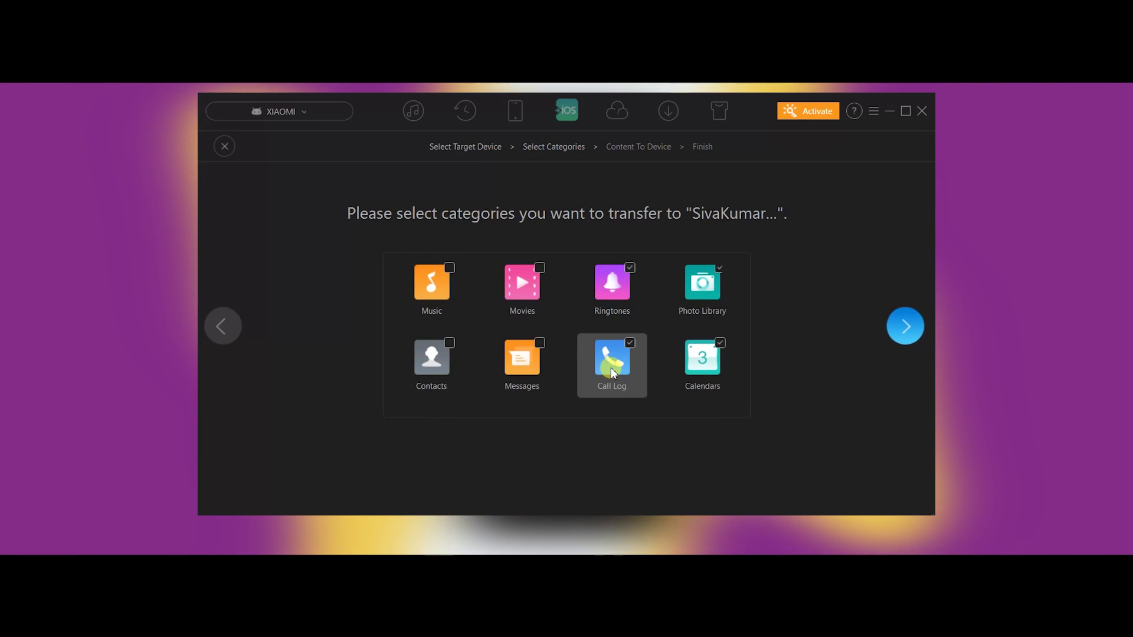
left_click(612, 365)
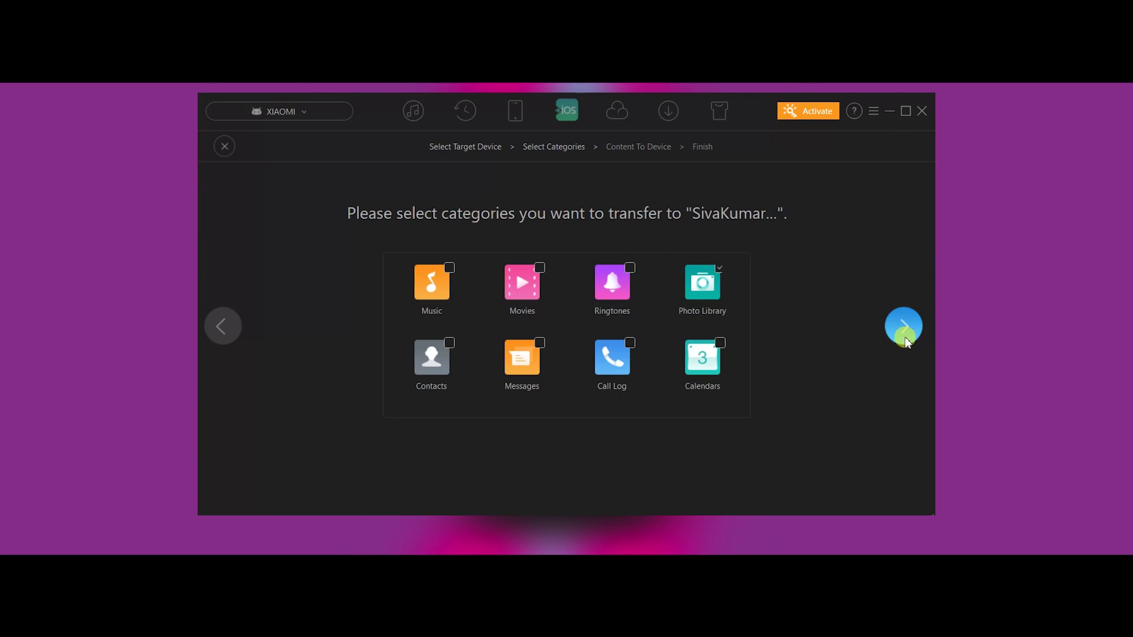
left_click(904, 337)
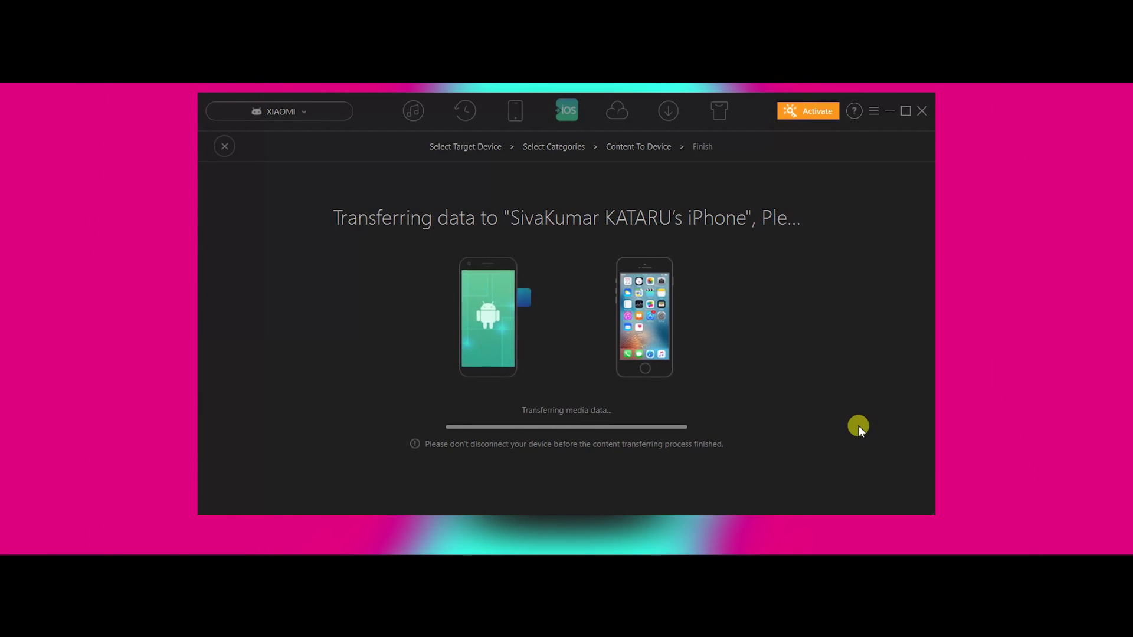